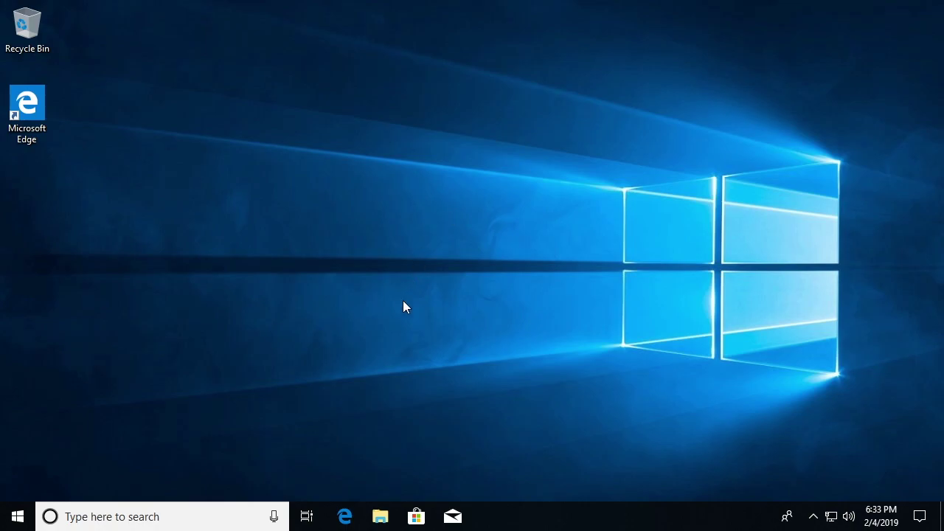
# - Tick Windows Subsystem for Linux in Control Panel's Windows Features, then restart the PC
pyautogui.click(77, 522)
pyautogui.write('cont')
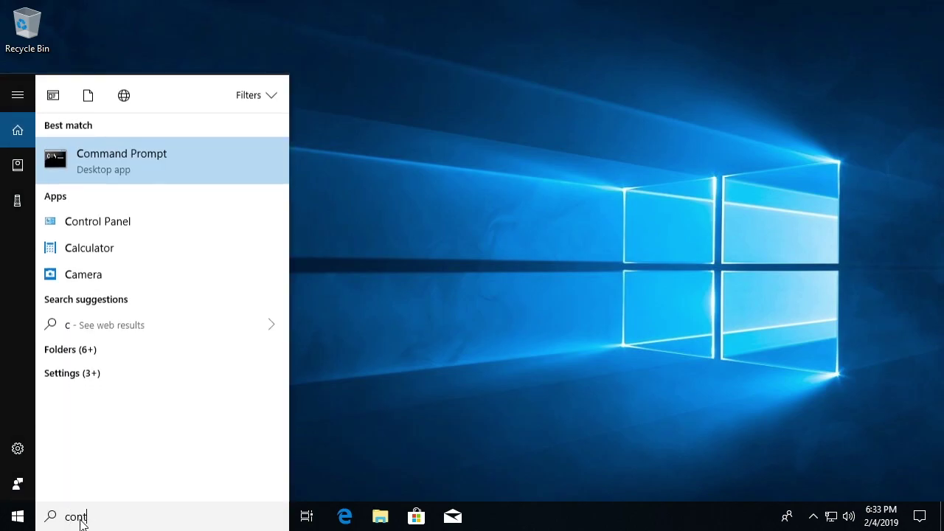
pyautogui.click(164, 160)
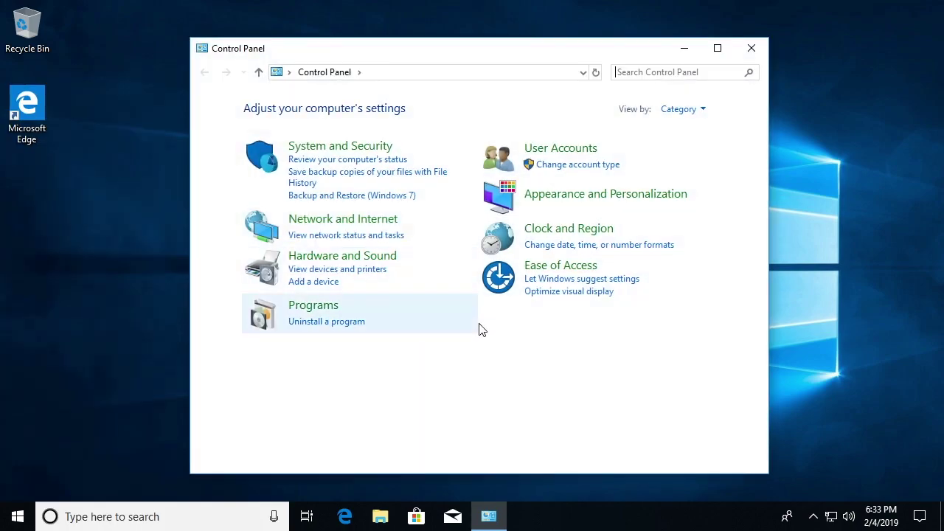
pyautogui.click(317, 308)
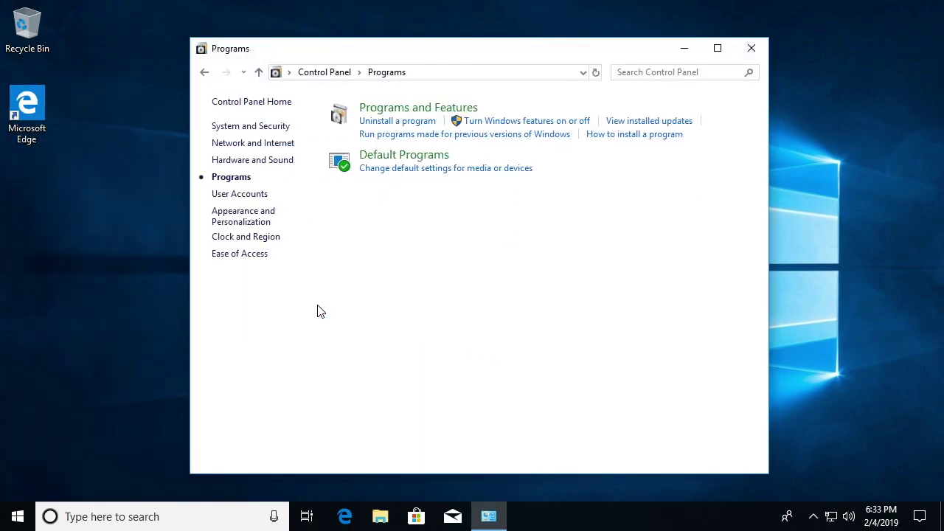
pyautogui.click(570, 124)
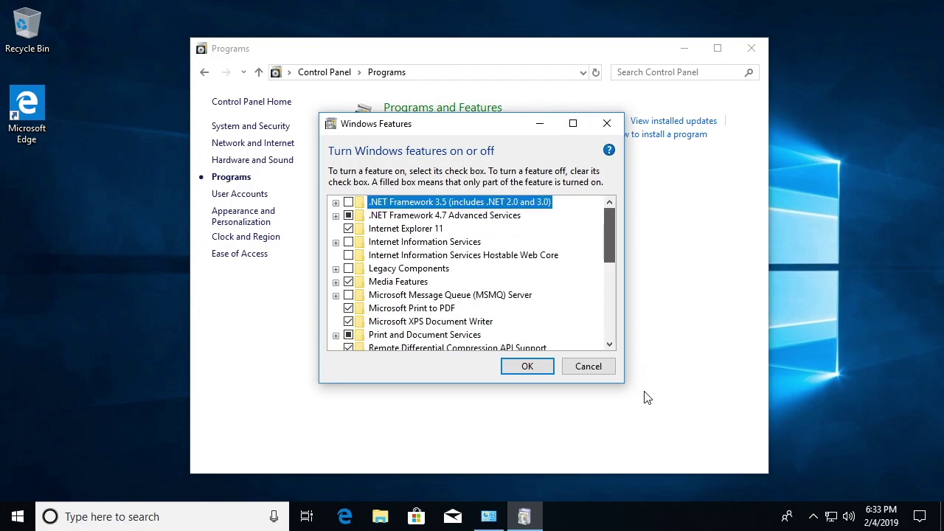
pyautogui.scroll(-4, 531, 290)
pyautogui.scroll(-2, 494, 334)
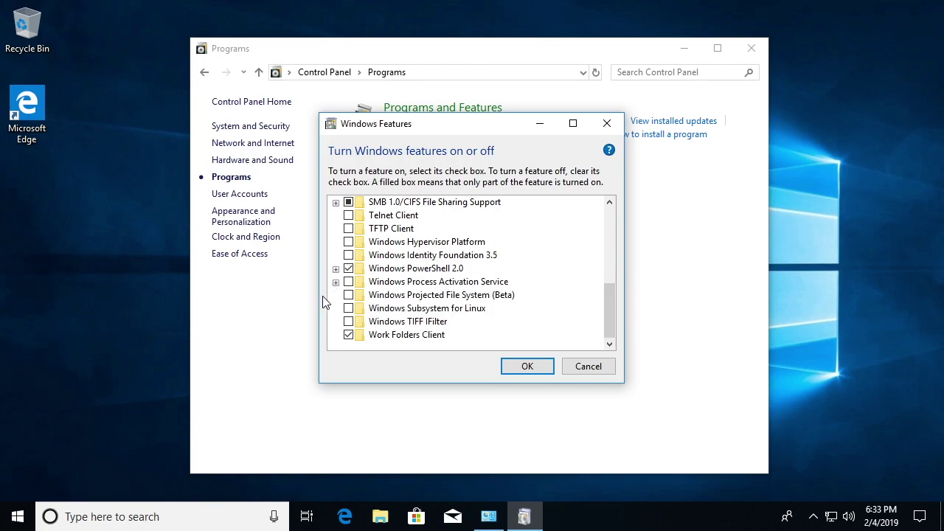
pyautogui.click(351, 309)
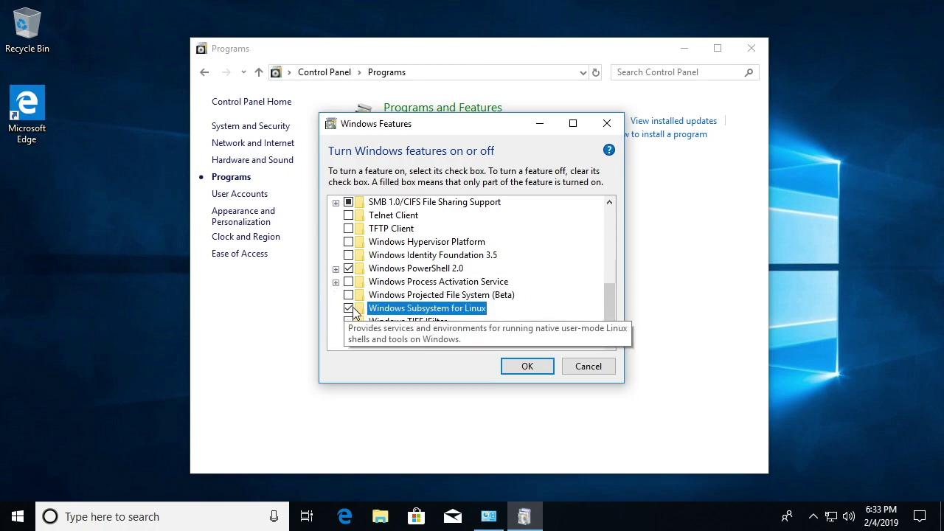
pyautogui.click(533, 367)
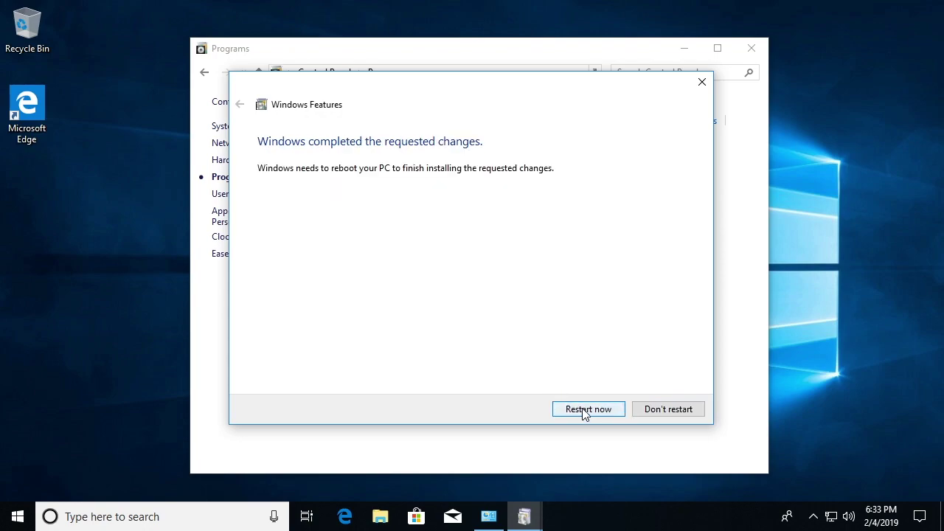
pyautogui.click(584, 410)
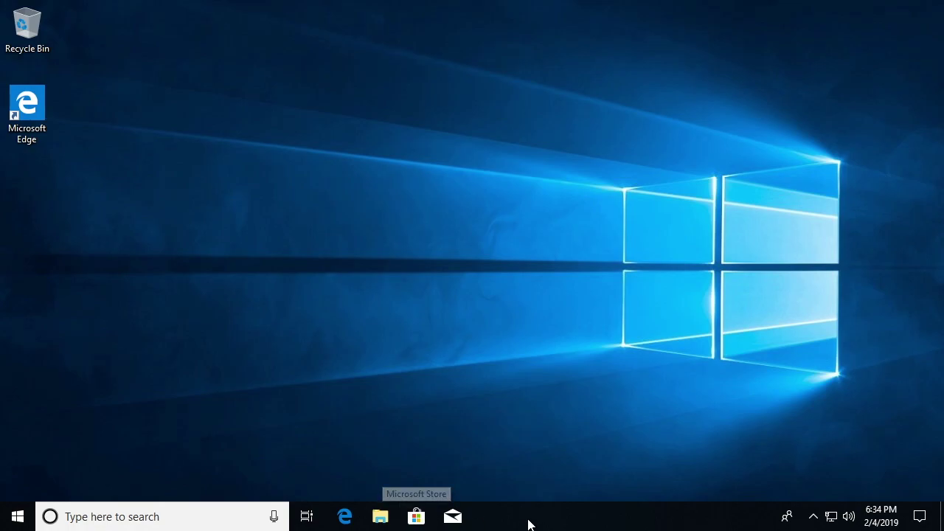
# - Search Microsoft Store for 'ubuntu' and widen the window to show the Ubuntu 18.04 LTS app
pyautogui.click(416, 517)
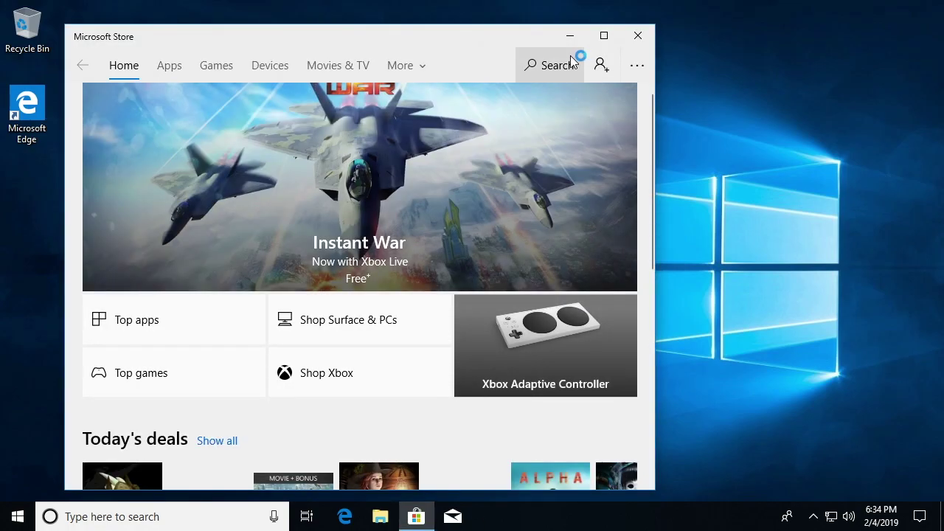
pyautogui.click(545, 70)
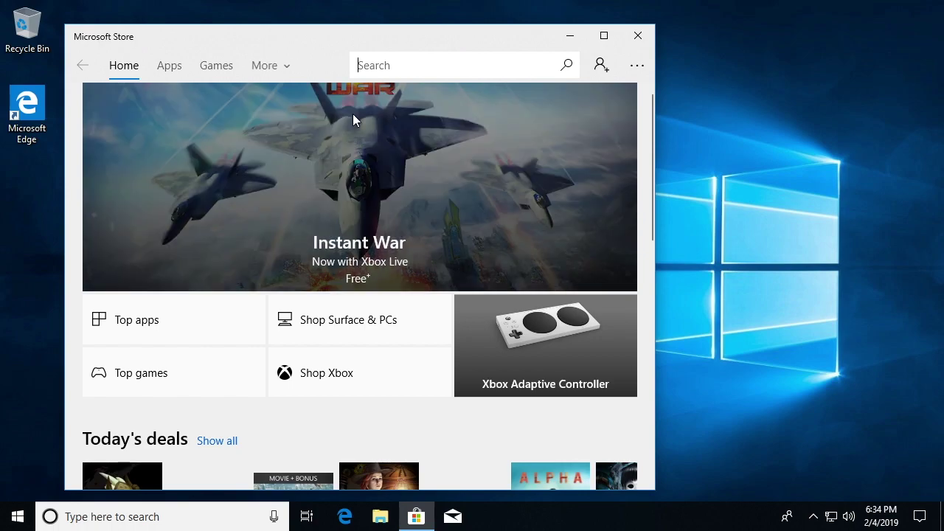
pyautogui.write('ubuntu')
pyautogui.press('Return')
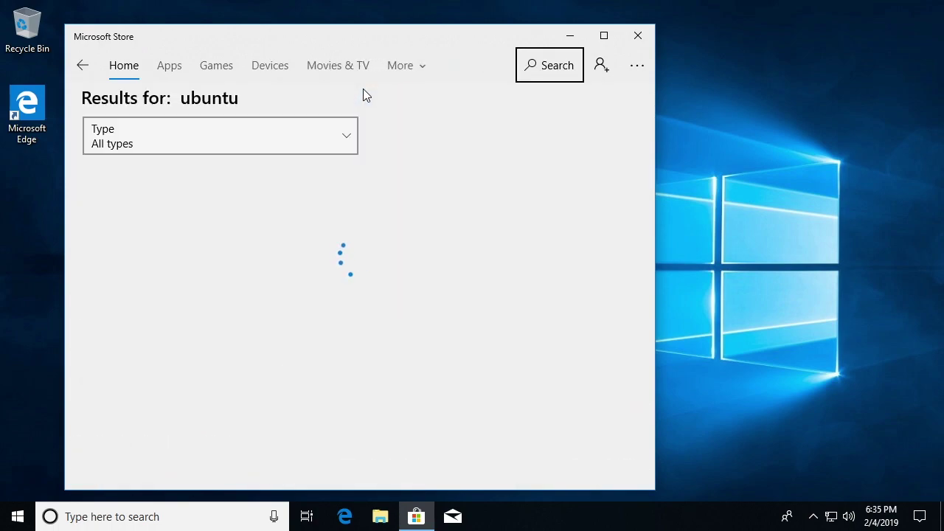
pyautogui.scroll(-4, 324, 217)
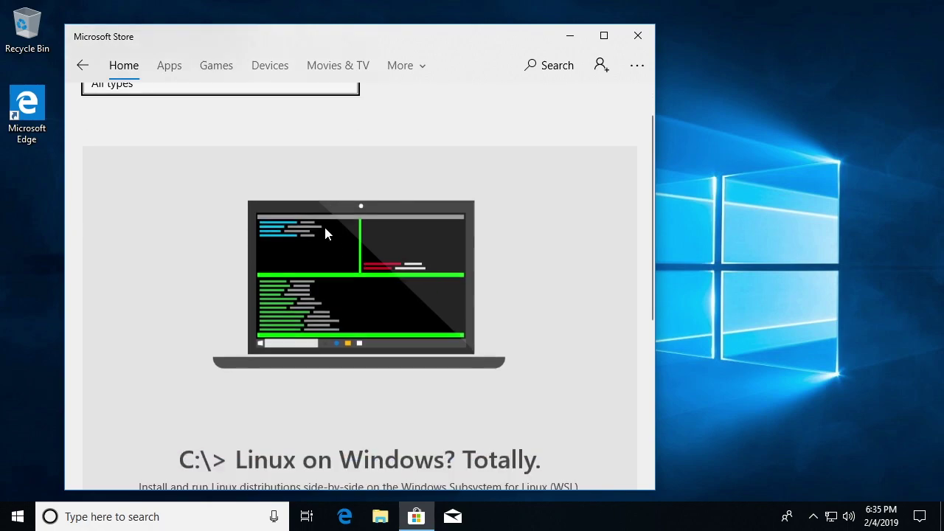
pyautogui.scroll(-2, 312, 214)
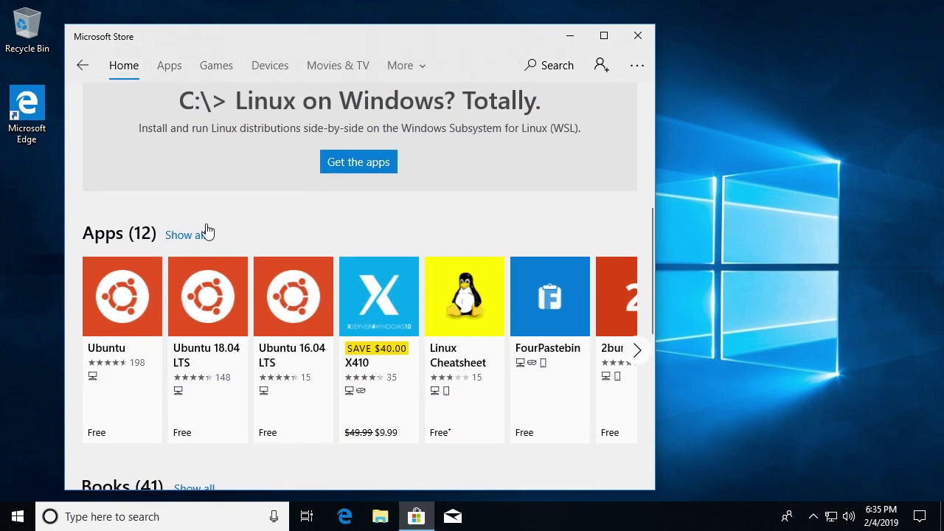
pyautogui.moveTo(655, 421); pyautogui.dragTo(821, 421)
pyautogui.scroll(-3, 629, 346)
pyautogui.scroll(5, 629, 347)
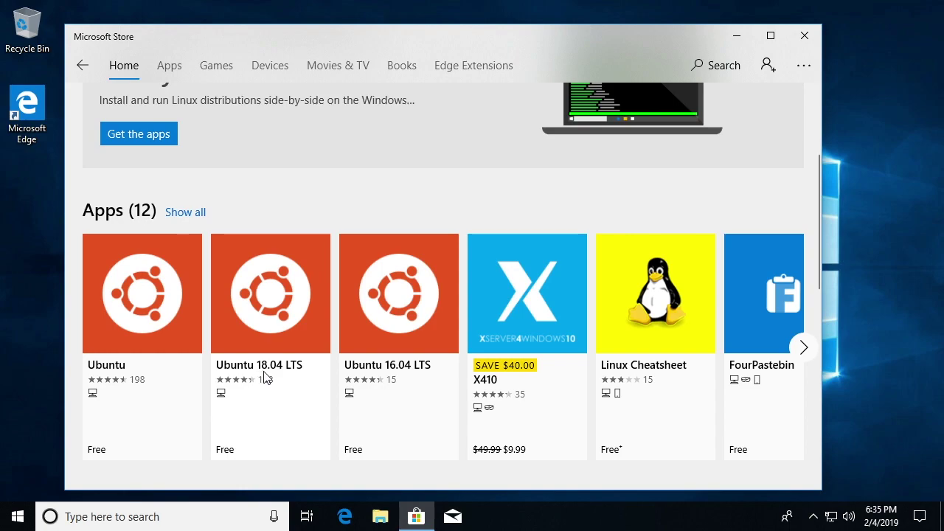
# - Get and install Ubuntu 18.04 LTS without a Microsoft account, then launch it
pyautogui.click(275, 302)
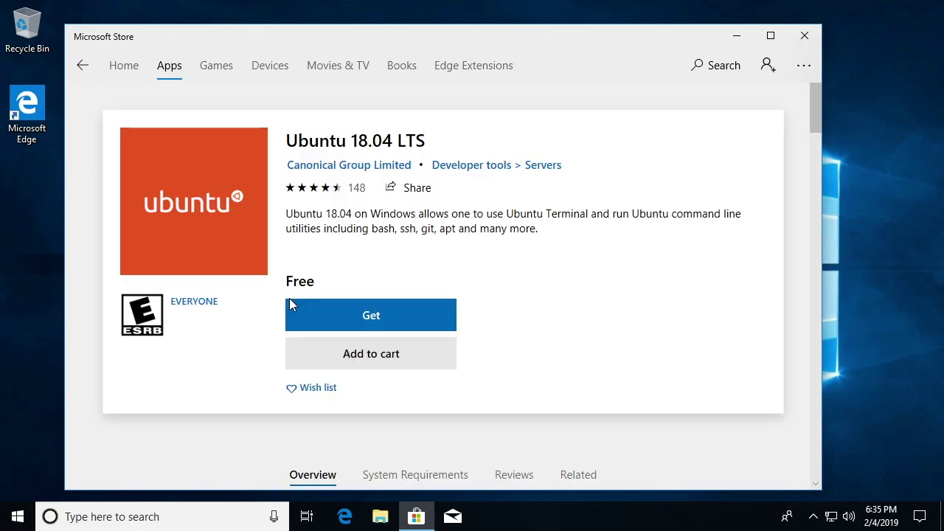
pyautogui.click(371, 337)
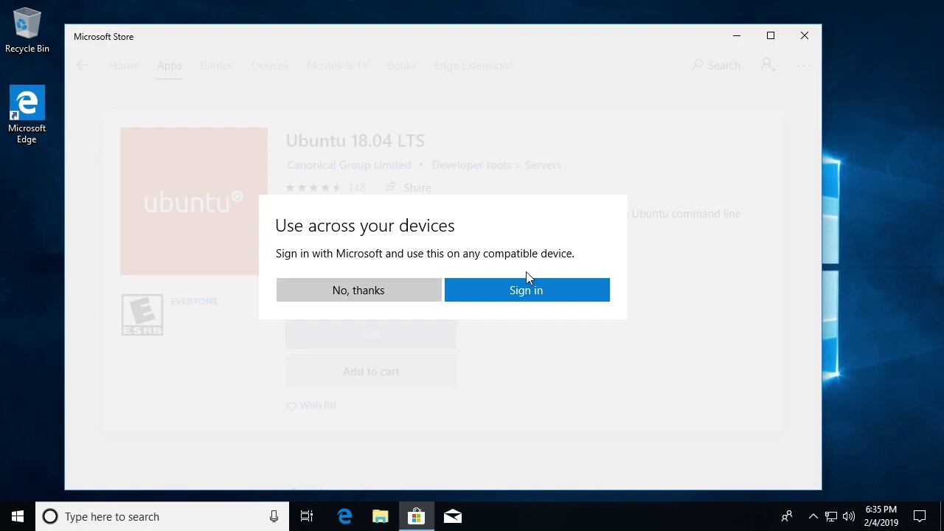
pyautogui.click(367, 296)
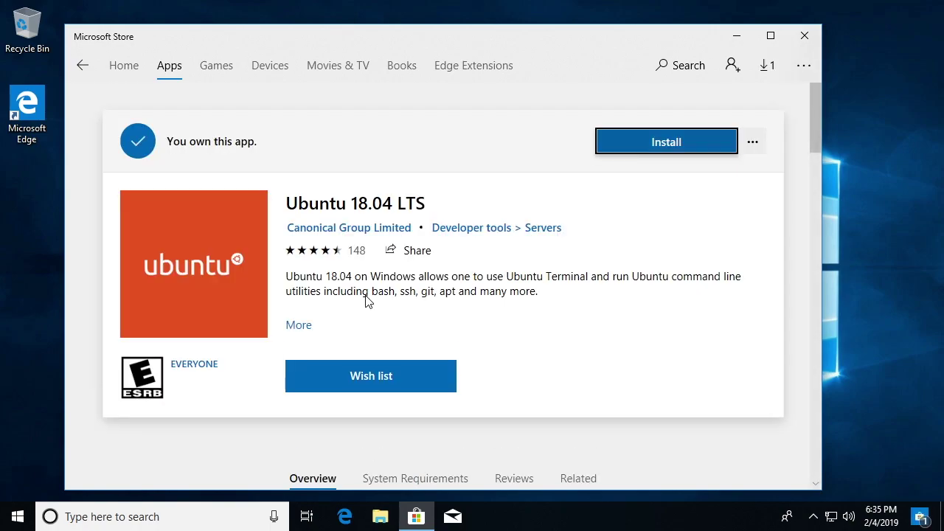
pyautogui.click(668, 151)
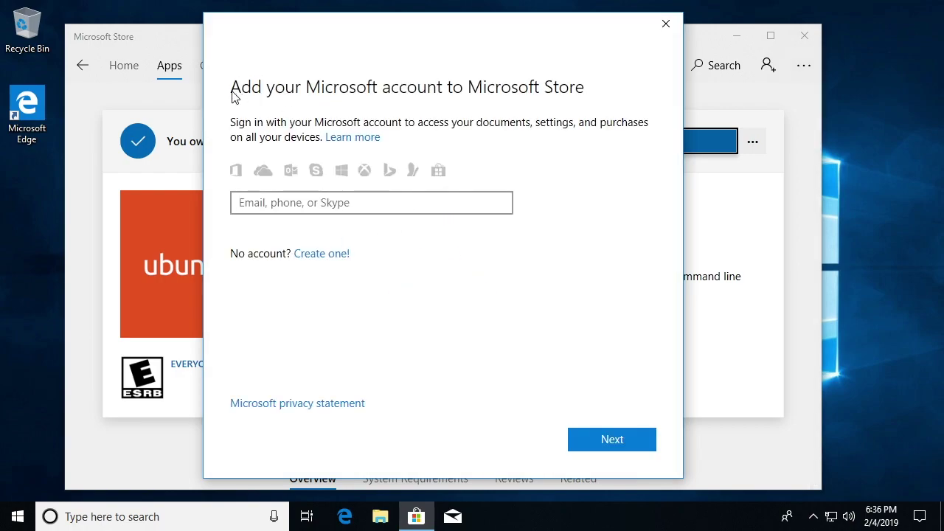
pyautogui.click(665, 24)
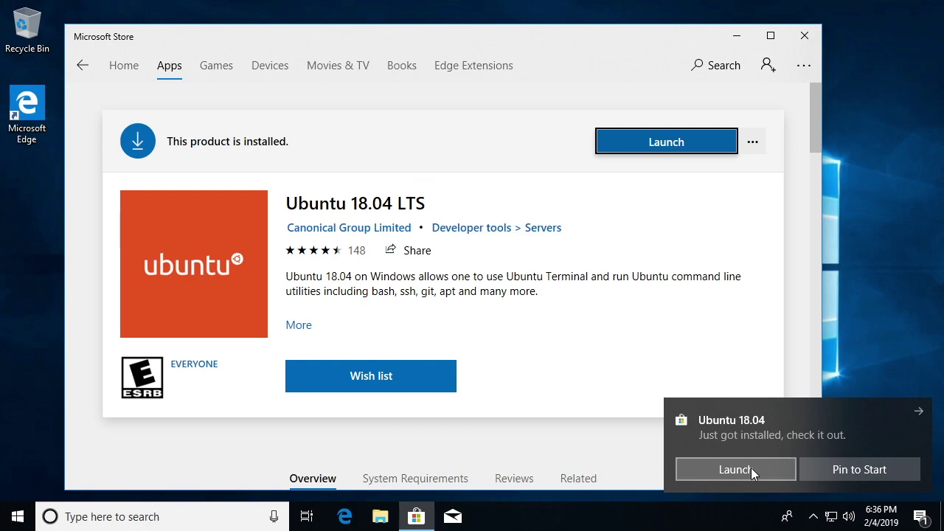
pyautogui.click(666, 142)
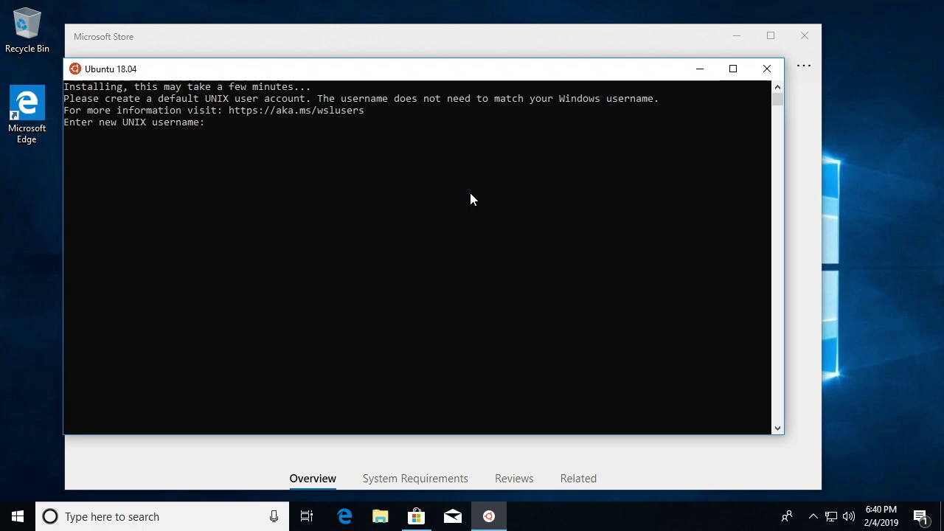
# - Enter a new UNIX username and password to finish the Ubuntu installation
pyautogui.write('rick')
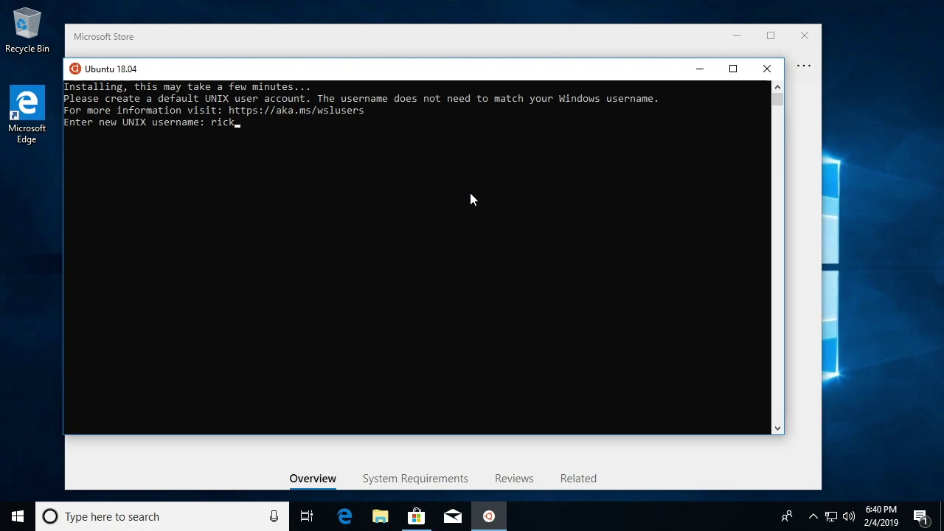
pyautogui.press('Return')
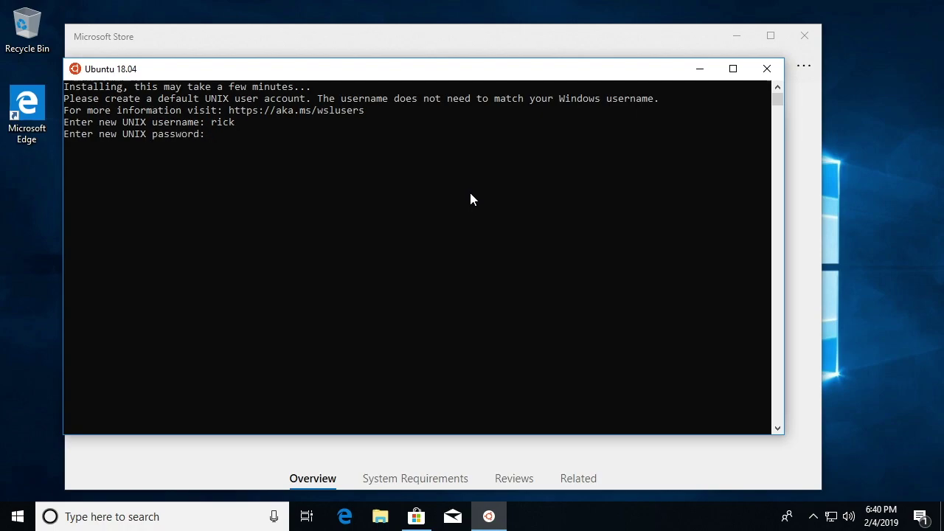
pyautogui.press('Return')
pyautogui.press('Return')
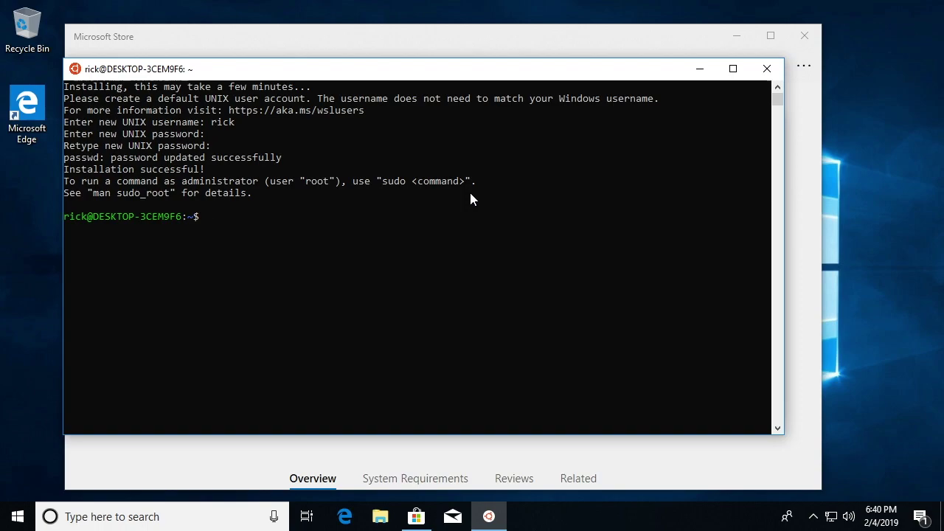
# - Run uptime and pwd to check system load and the current folder
pyautogui.write('upda')
pyautogui.press('BackSpace')
pyautogui.write('time')
pyautogui.press('Return')
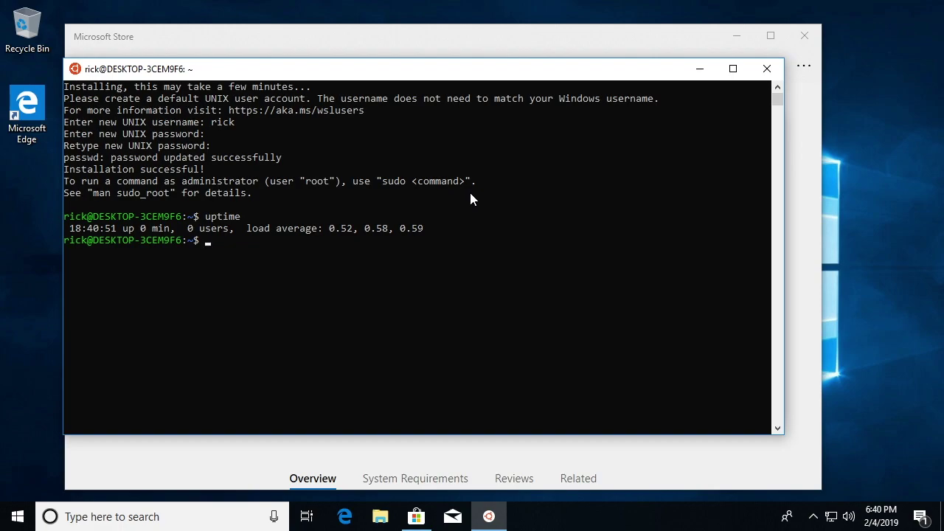
pyautogui.write('pwd')
pyautogui.press('Return')
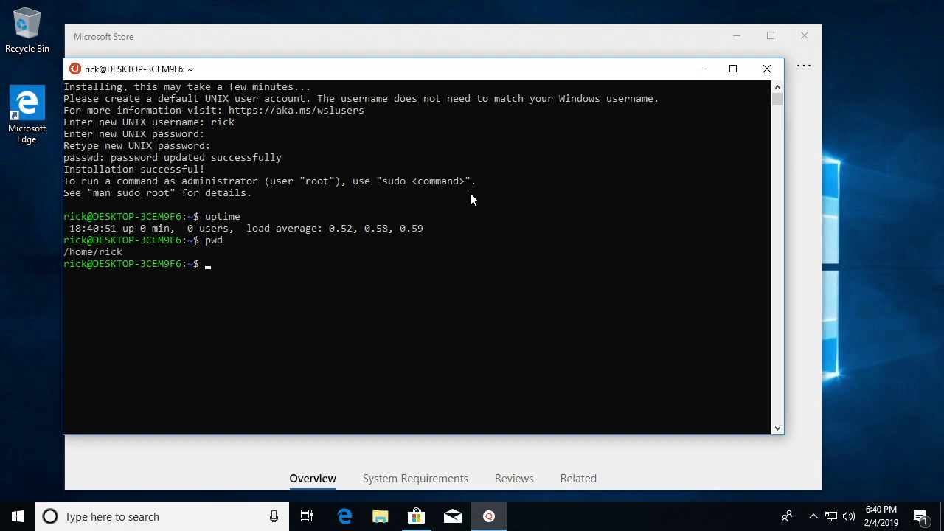
# - Create a file named test containing 'This is a test' in nano, then verify with ls and cat
pyautogui.write('touch test')
pyautogui.press('Return')
pyautogui.write('nan')
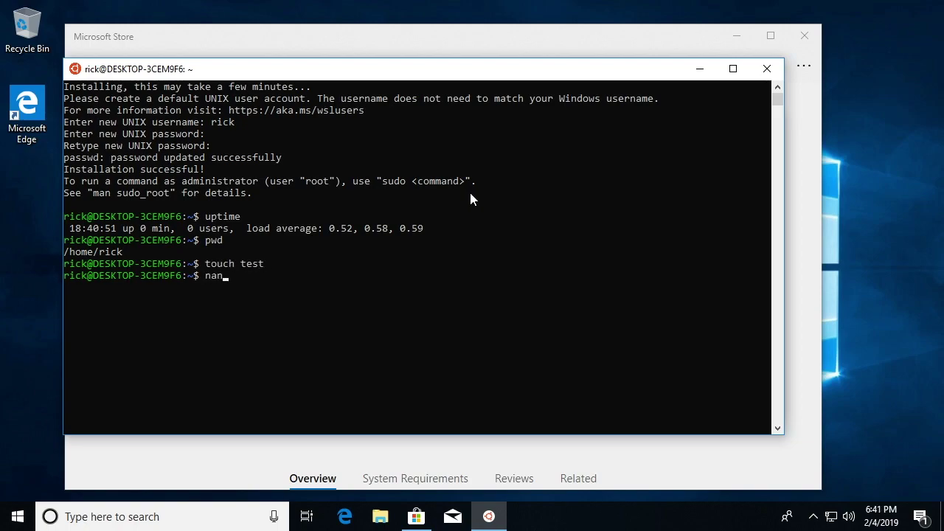
pyautogui.write('o test')
pyautogui.press('Return')
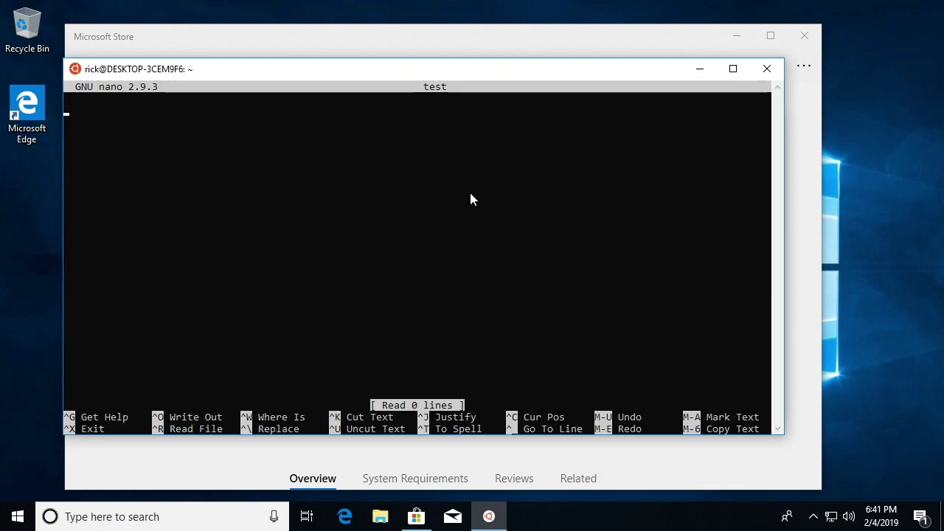
pyautogui.write('This is a test')
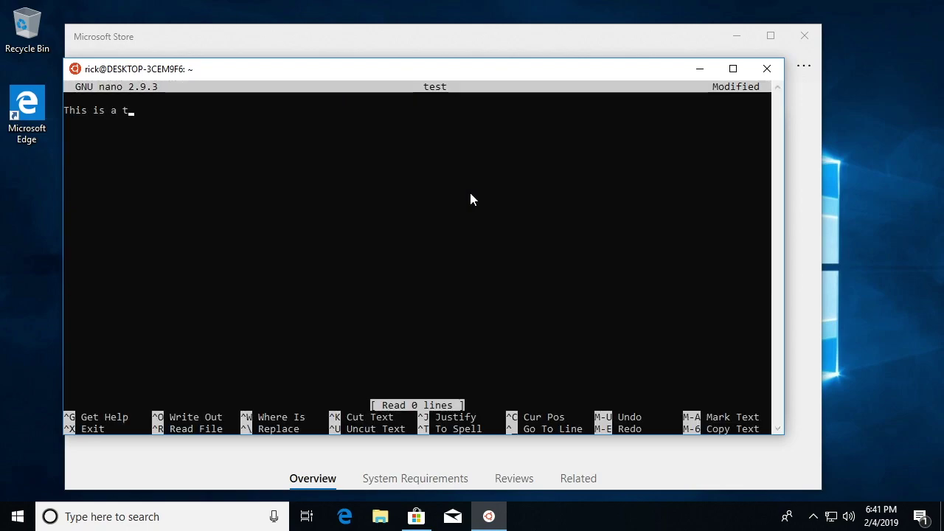
pyautogui.hotkey('ctrl', 'o')
pyautogui.press('Return')
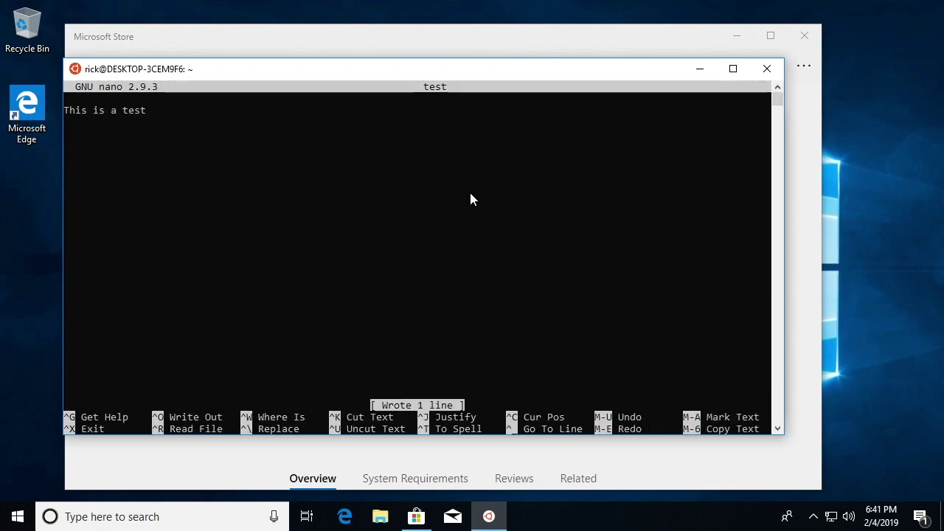
pyautogui.hotkey('ctrl', 'x')
pyautogui.write('ls')
pyautogui.press('Return')
pyautogui.write('cat')
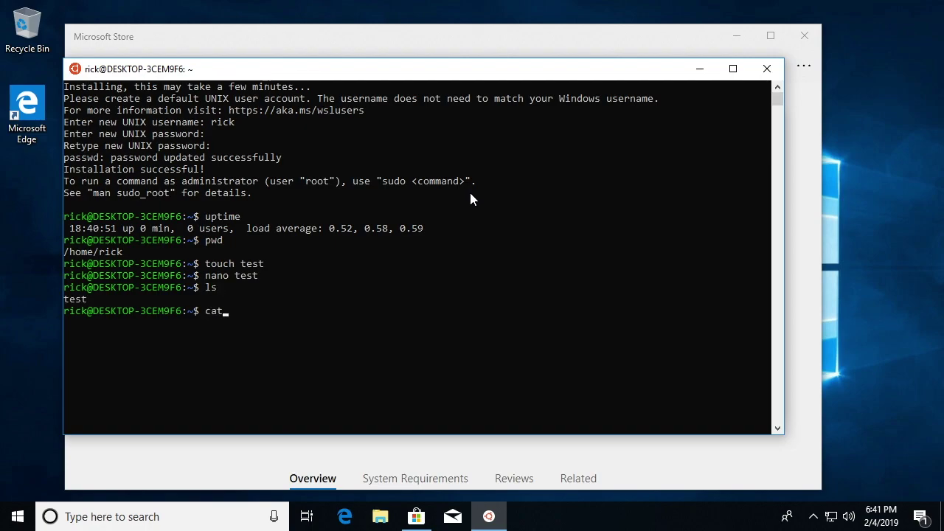
pyautogui.write(' test')
pyautogui.press('Return')
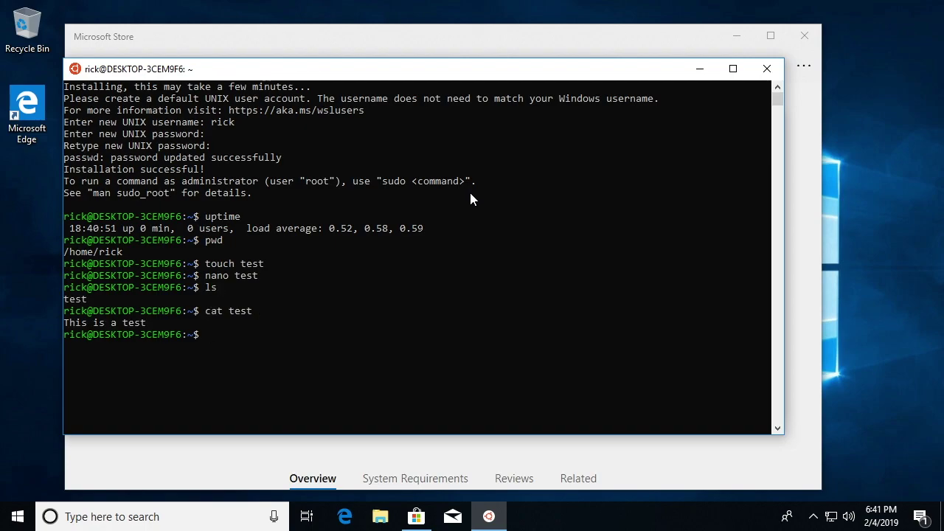
# - Refresh the package lists with sudo apt update, entering the account password
pyautogui.write('sudo apt update')
pyautogui.press('Return')
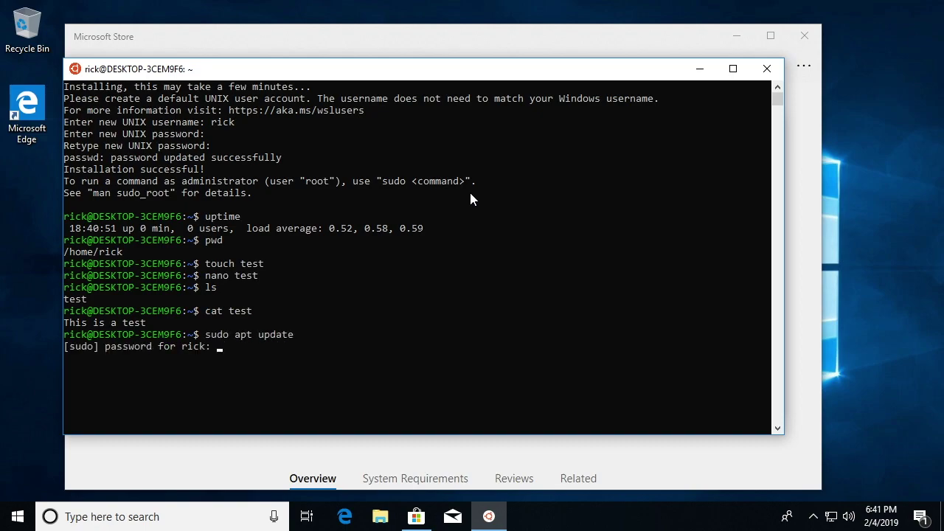
pyautogui.press('Return')
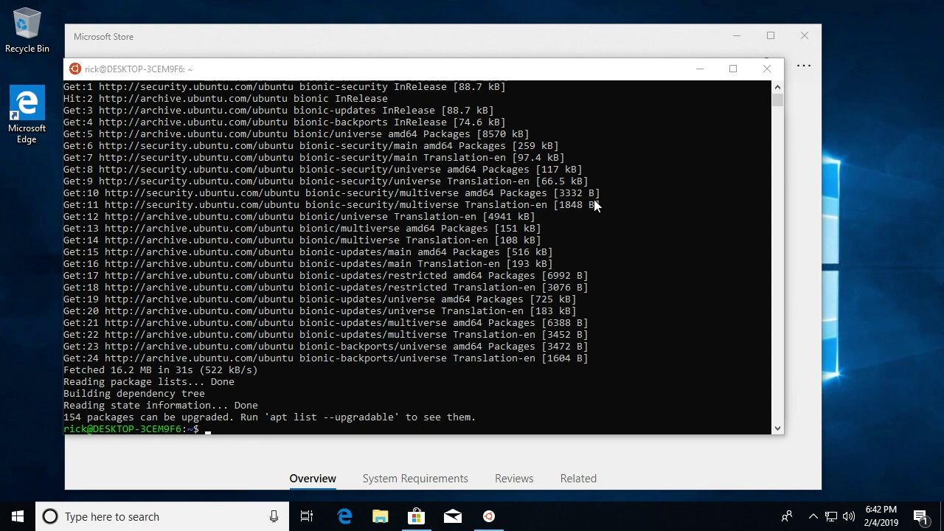
# - Exit the Ubuntu terminal and close Microsoft Store
pyautogui.click(377, 212)
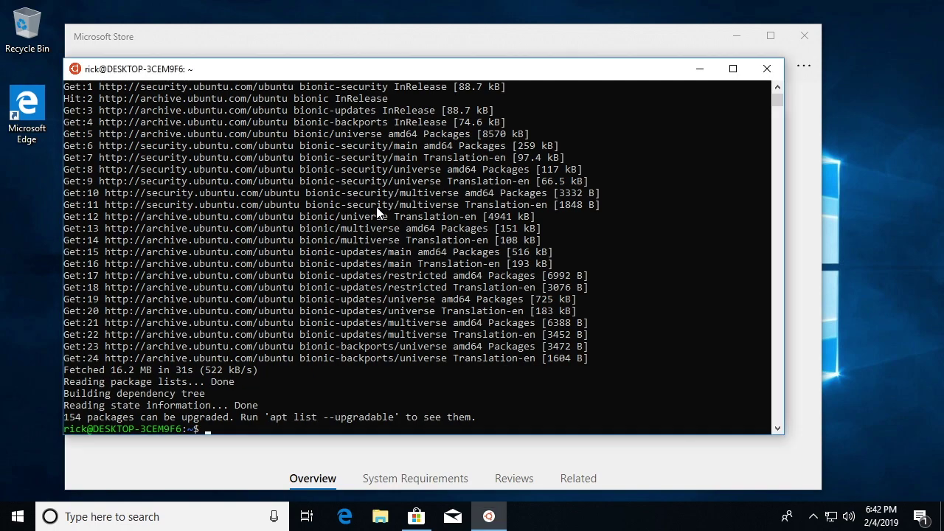
pyautogui.write('exit')
pyautogui.press('Return')
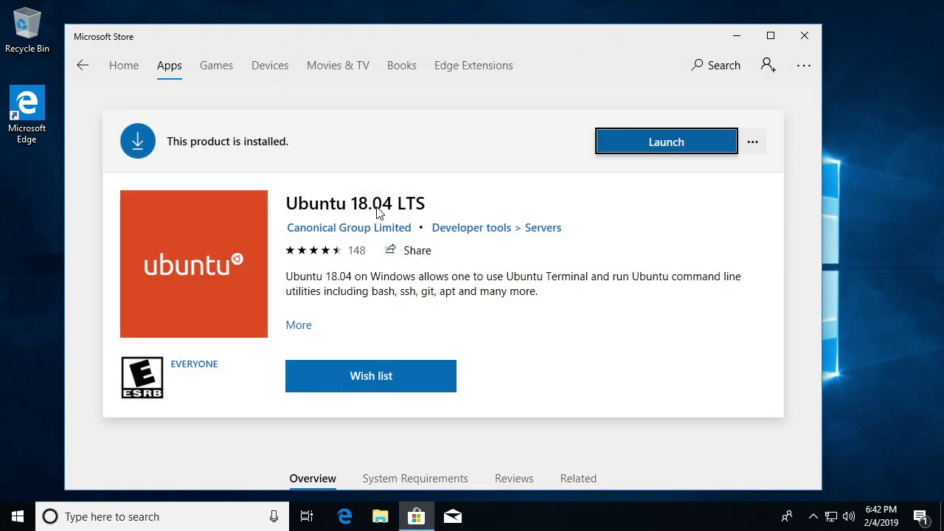
pyautogui.click(803, 37)
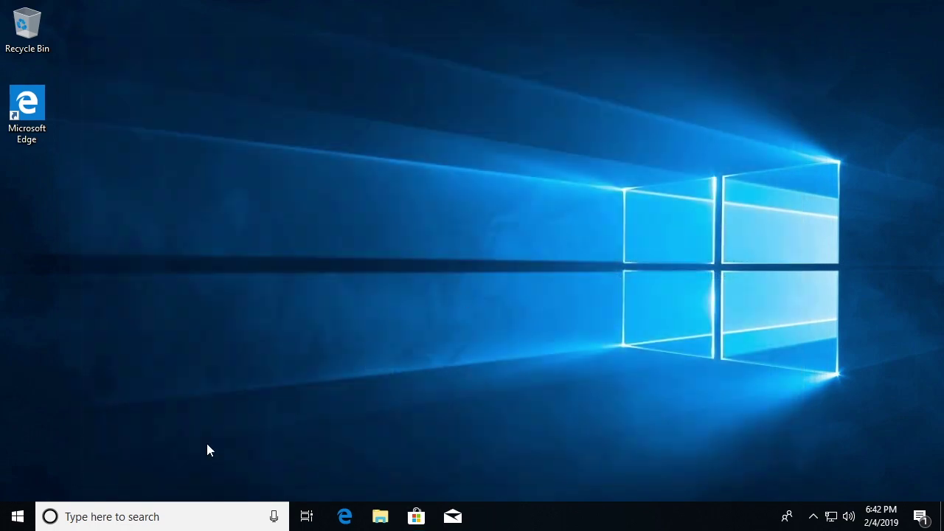
# - Pin Ubuntu 18.04 to Start from the app list and launch it in a new terminal
pyautogui.click(100, 519)
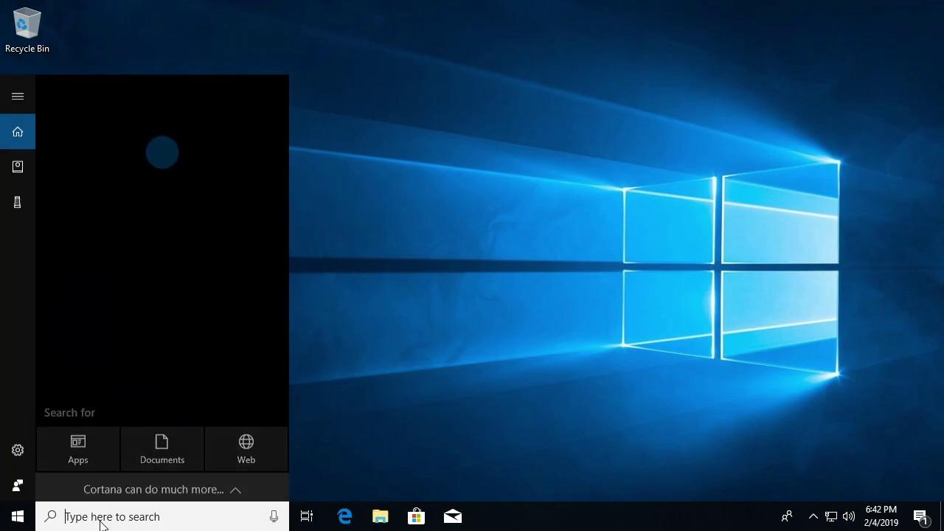
pyautogui.write('ubuntu')
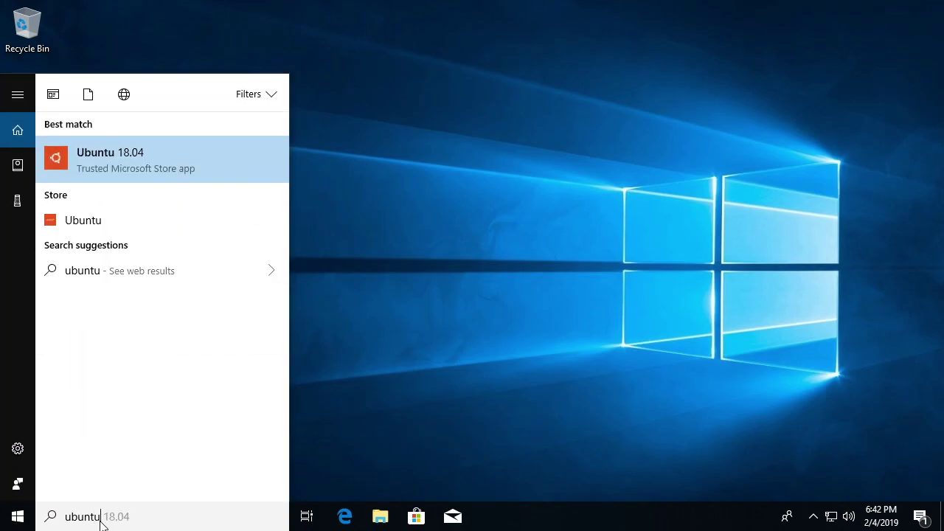
pyautogui.click(363, 210)
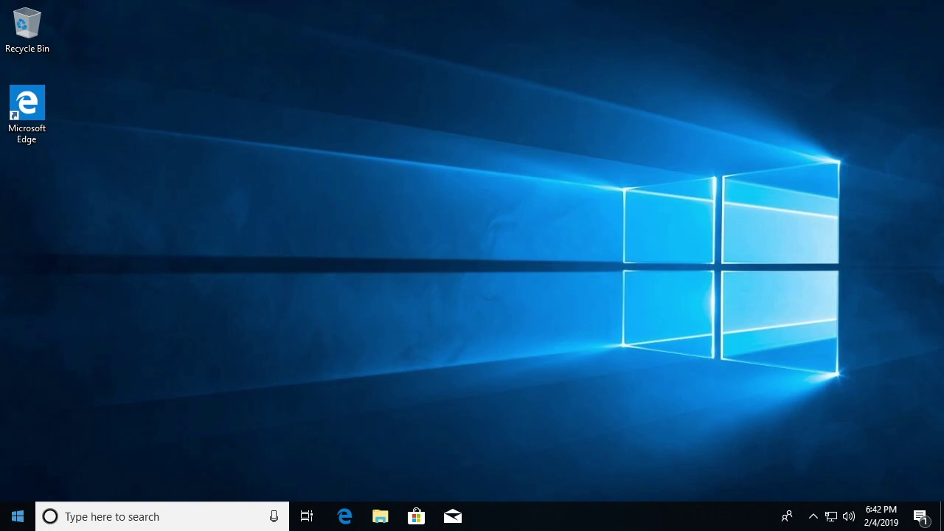
pyautogui.click(13, 518)
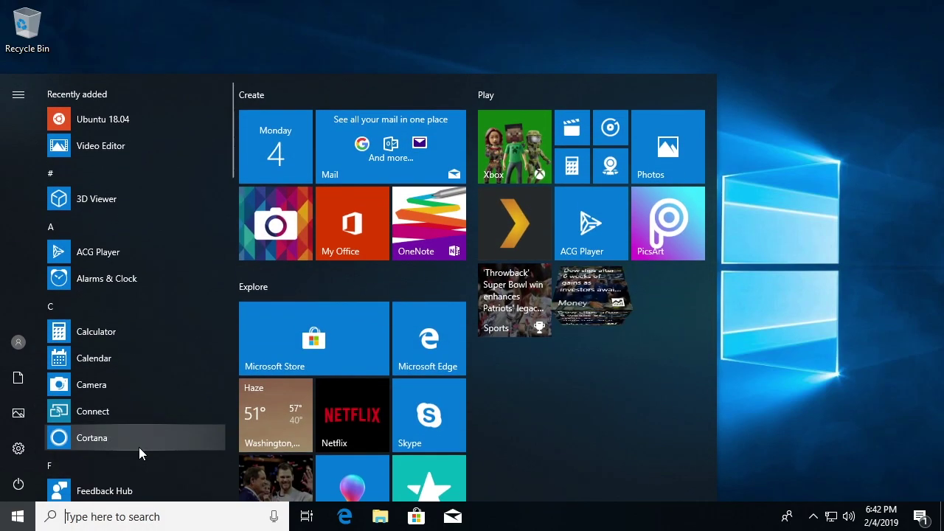
pyautogui.scroll(-5, 111, 423)
pyautogui.scroll(-8, 99, 419)
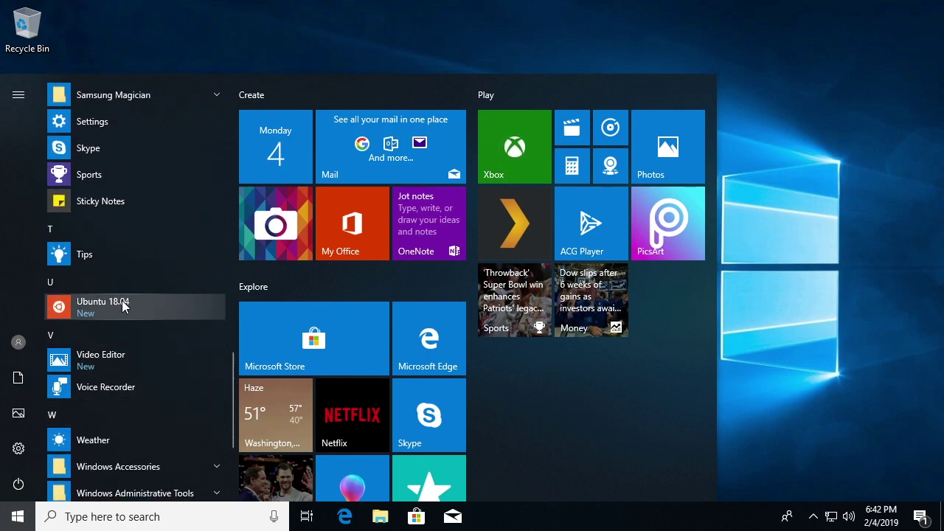
pyautogui.rightClick(96, 303)
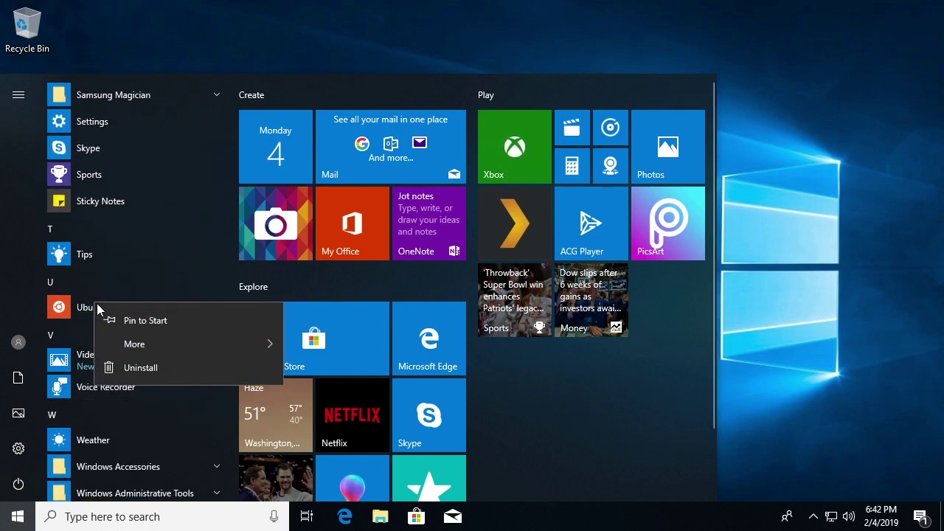
pyautogui.click(150, 320)
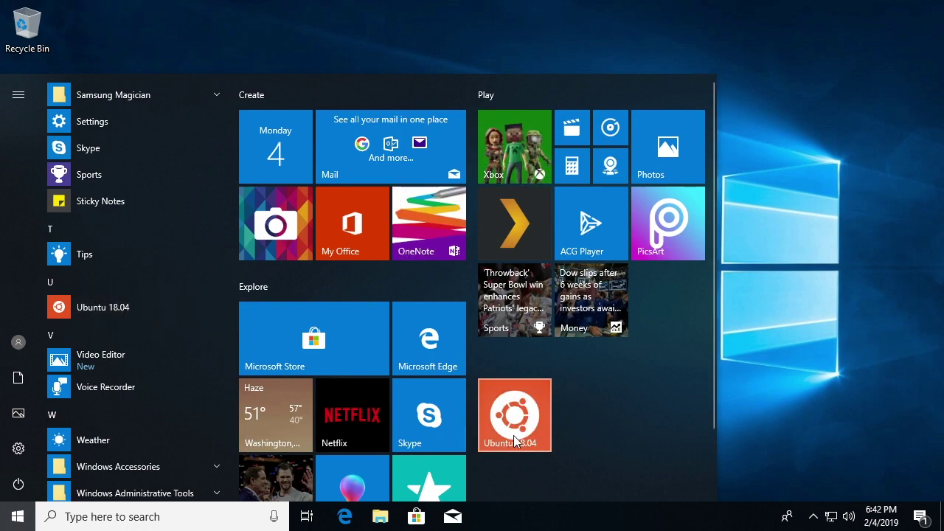
pyautogui.click(60, 310)
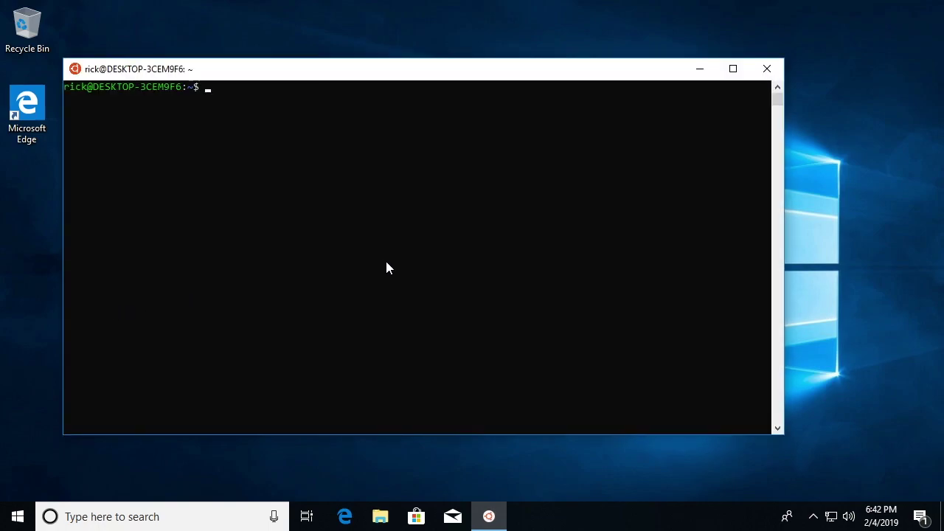
# - Run ls in the new Ubuntu console to confirm the test file is present
pyautogui.write('ls')
pyautogui.press('Return')
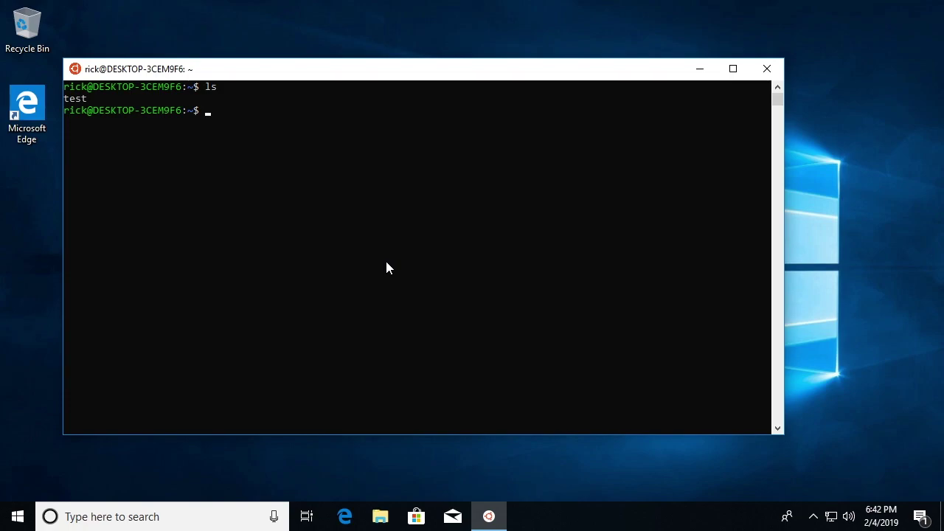